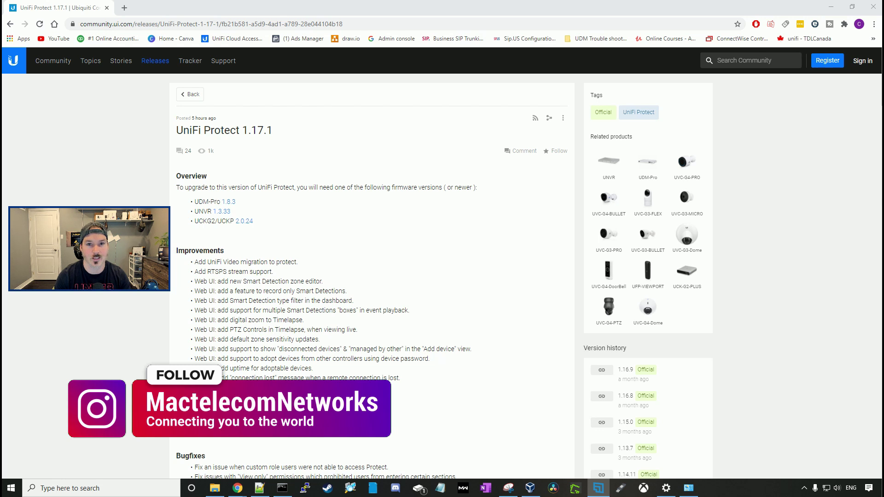
# - Check the installed UniFi Protect version under the Mactelecom UNVR's Settings > Applications
pyautogui.scroll(-1, 372, 276)
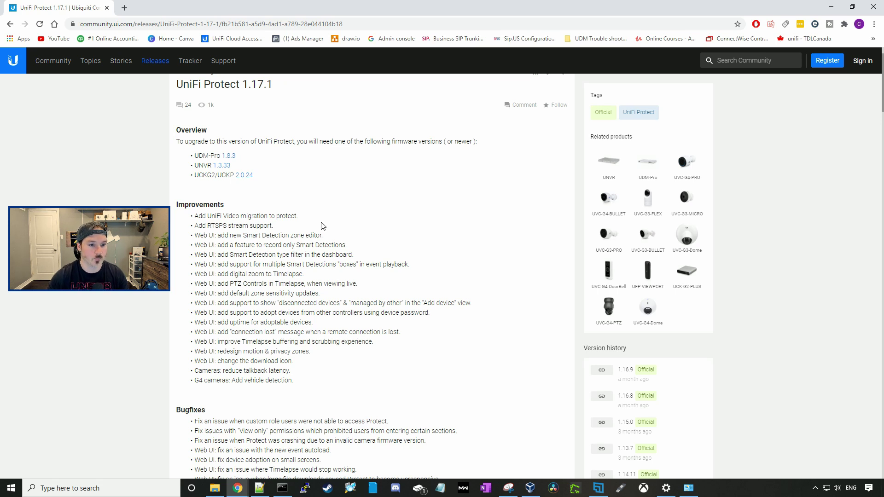
pyautogui.scroll(-2, 273, 188)
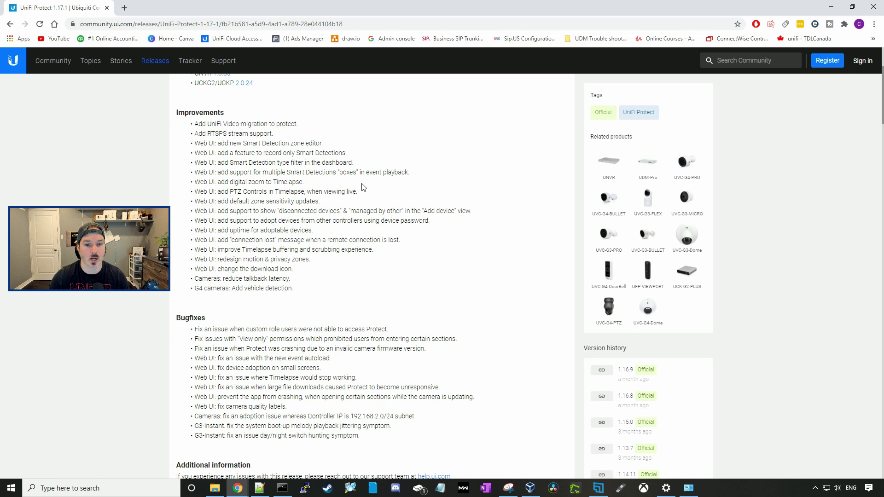
pyautogui.scroll(-3, 364, 187)
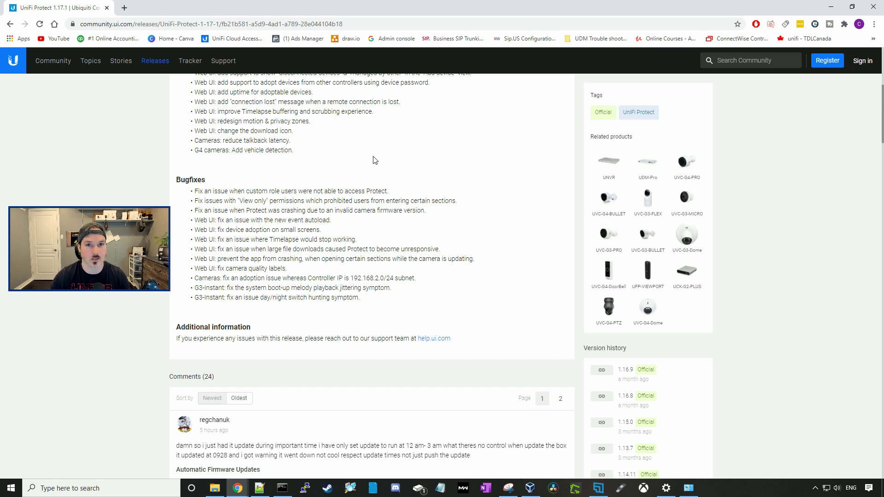
pyautogui.scroll(-1, 375, 160)
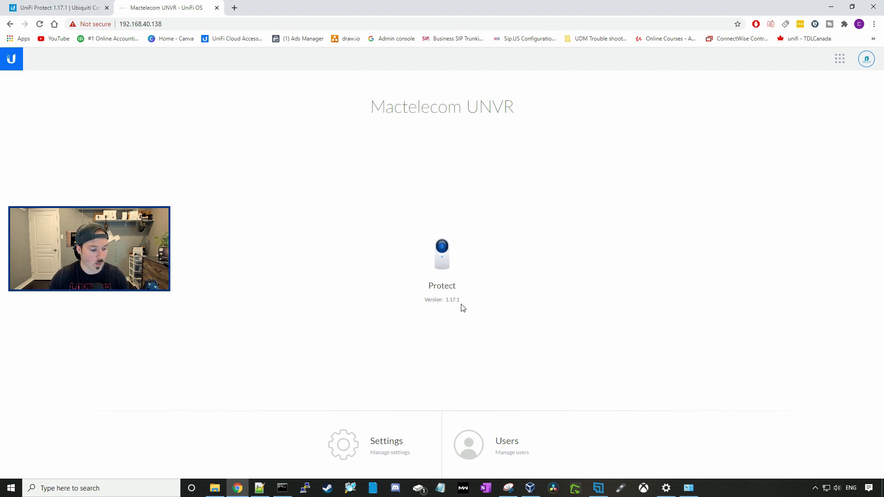
pyautogui.click(382, 455)
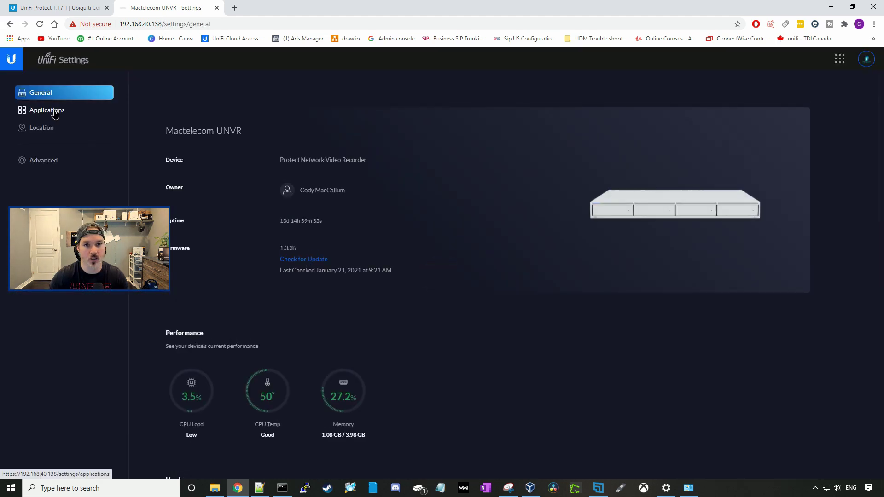
pyautogui.click(54, 110)
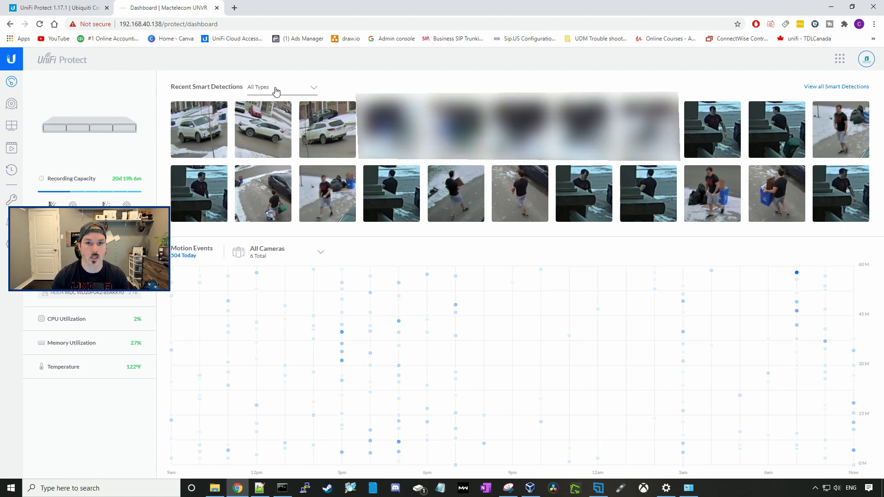
# - Filter Recent Smart Detections to Vehicle, leaving three car detection thumbnails
pyautogui.click(276, 91)
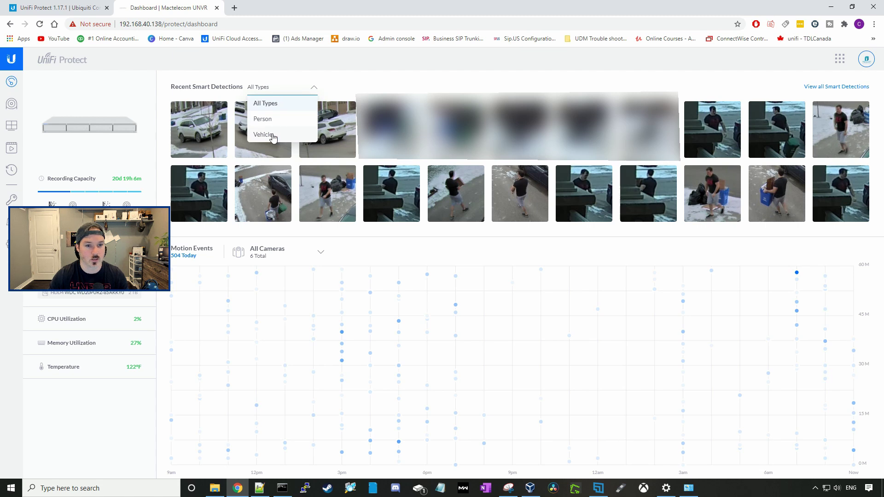
pyautogui.click(270, 134)
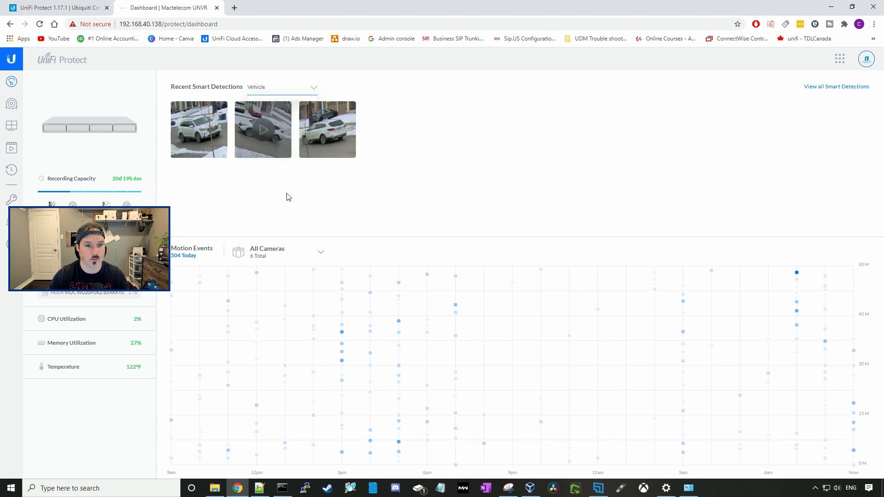
pyautogui.click(335, 150)
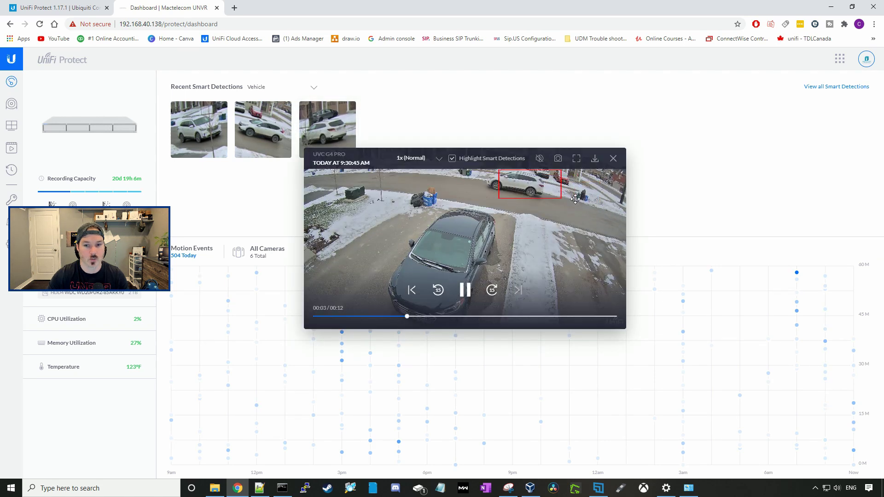
pyautogui.moveTo(517, 154)
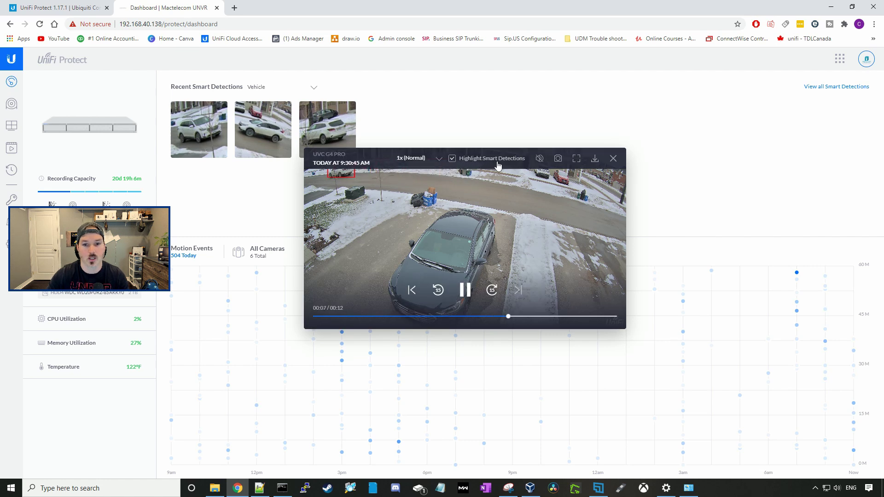
pyautogui.click(455, 160)
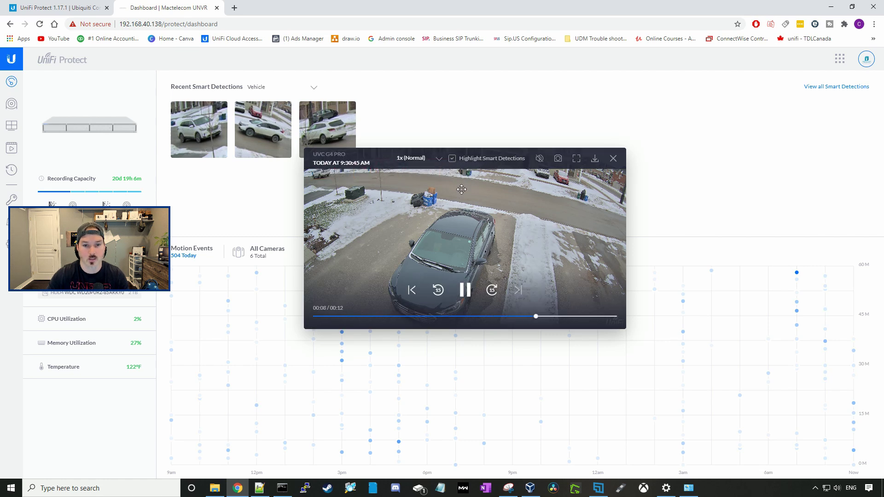
pyautogui.click(321, 318)
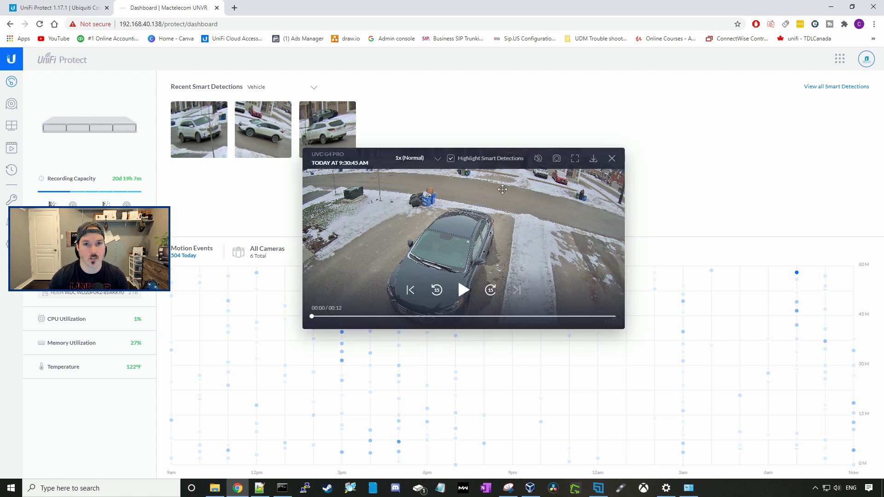
pyautogui.click(422, 168)
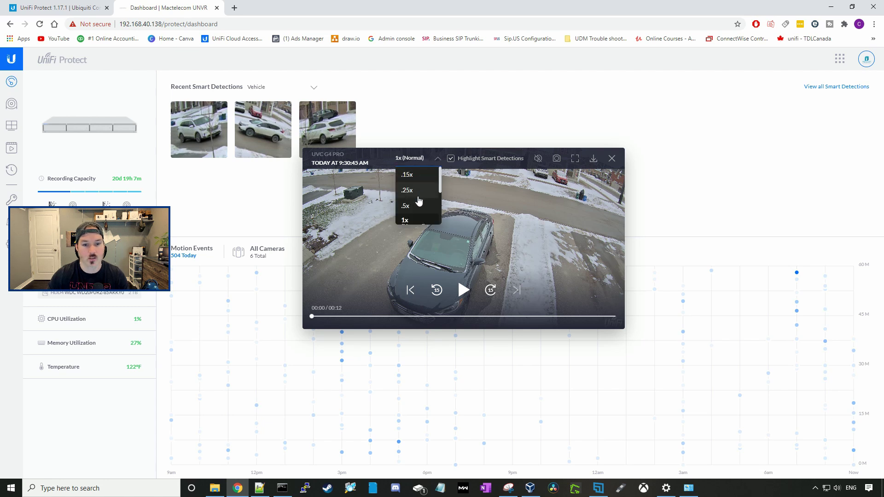
pyautogui.scroll(-3, 418, 200)
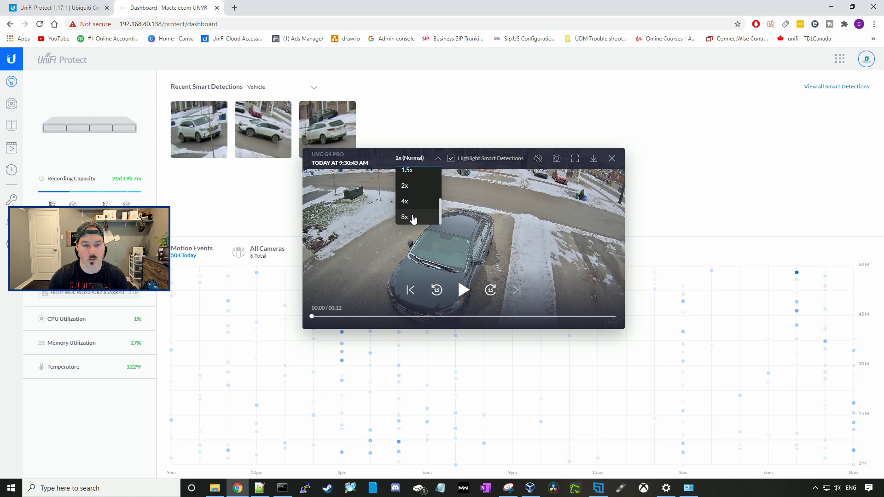
pyautogui.click(405, 217)
pyautogui.click(464, 290)
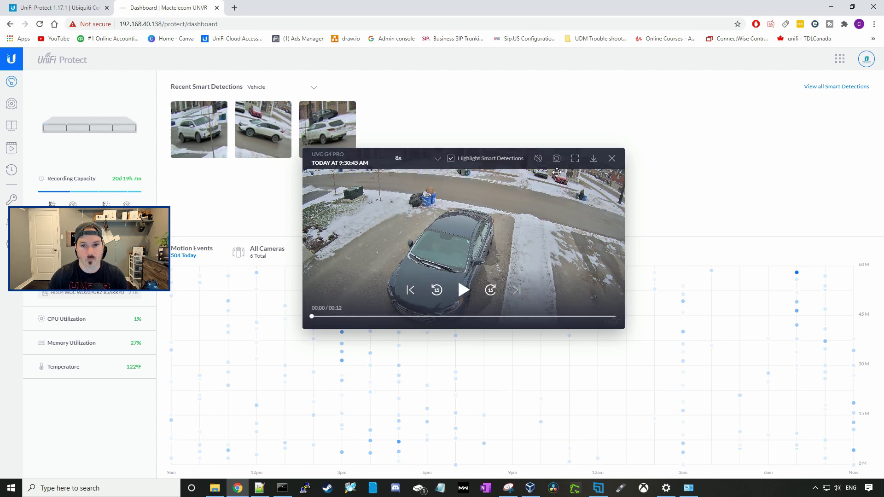
pyautogui.click(612, 159)
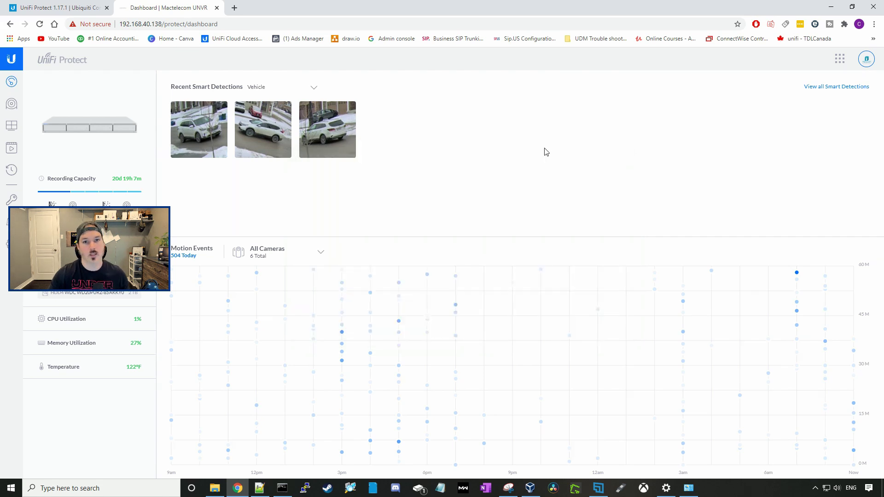
# - Open the Front doorbell's Smart Detections Zones editor from the devices grid
pyautogui.click(11, 104)
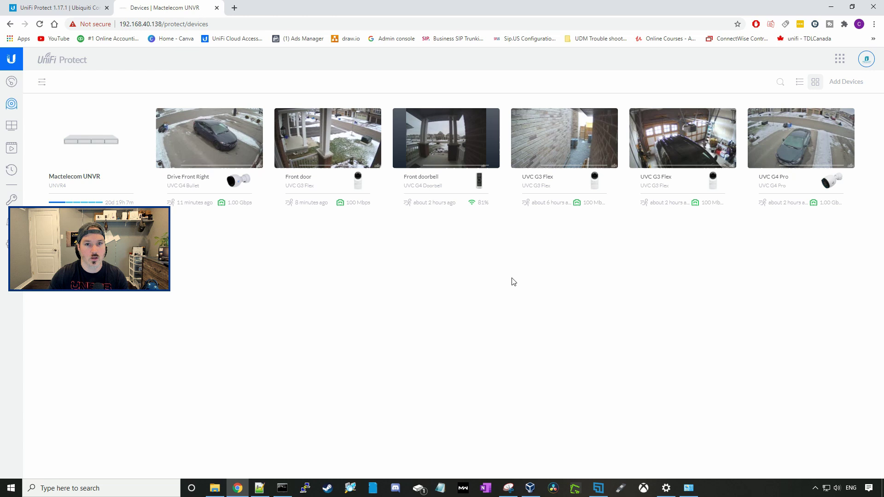
pyautogui.click(460, 152)
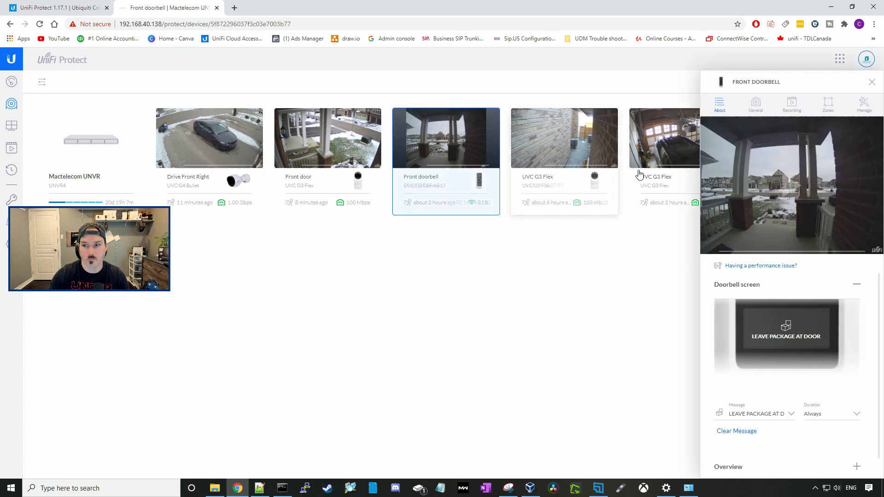
pyautogui.click(830, 110)
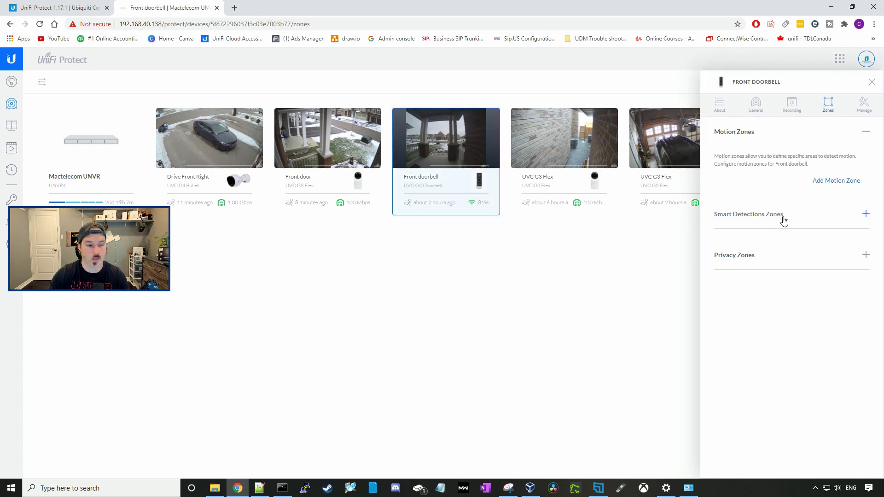
pyautogui.click(817, 221)
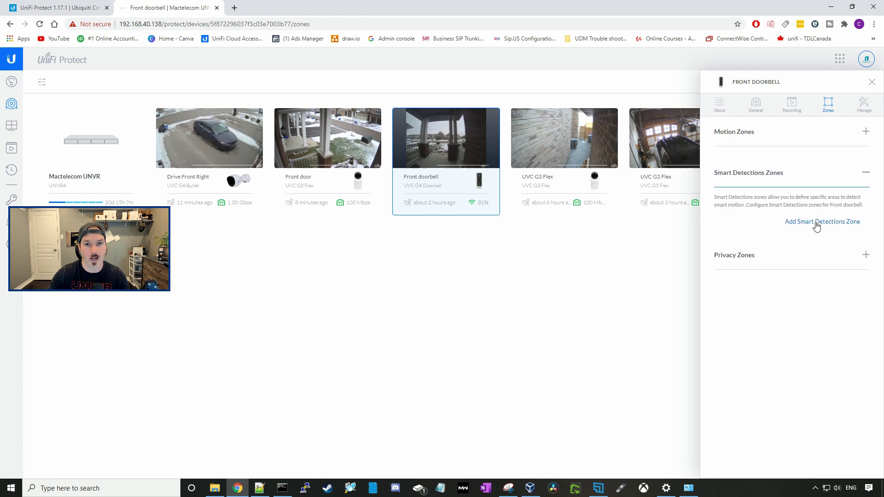
pyautogui.click(817, 223)
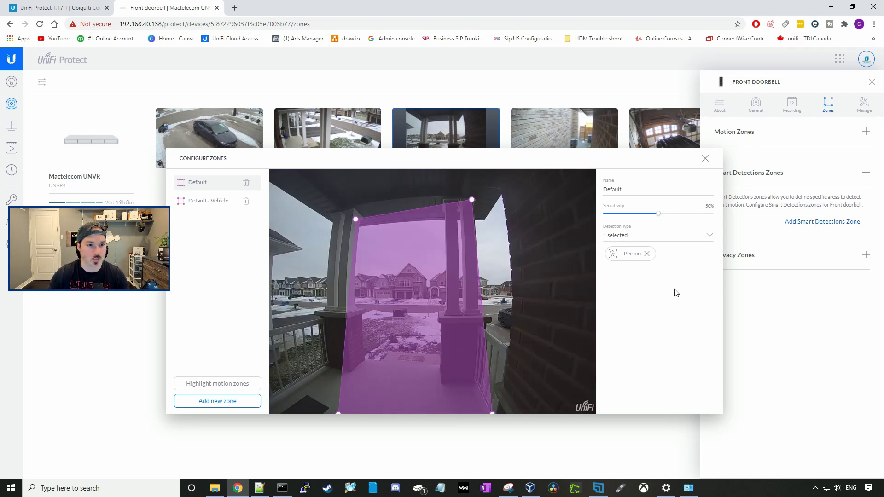
# - Reshape the Default - Vehicle zone into a band across the street, then add a new zone
pyautogui.click(204, 207)
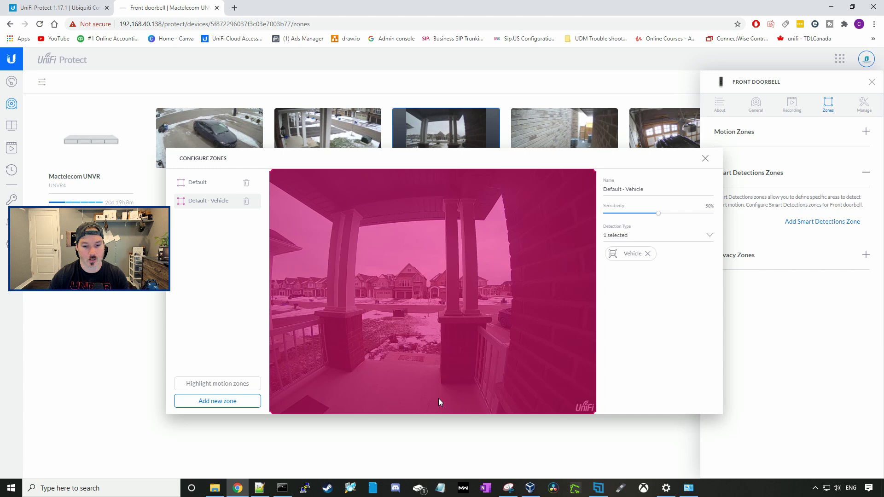
pyautogui.moveTo(434, 415); pyautogui.dragTo(432, 315)
pyautogui.moveTo(595, 414); pyautogui.dragTo(515, 321)
pyautogui.moveTo(594, 170); pyautogui.dragTo(570, 179)
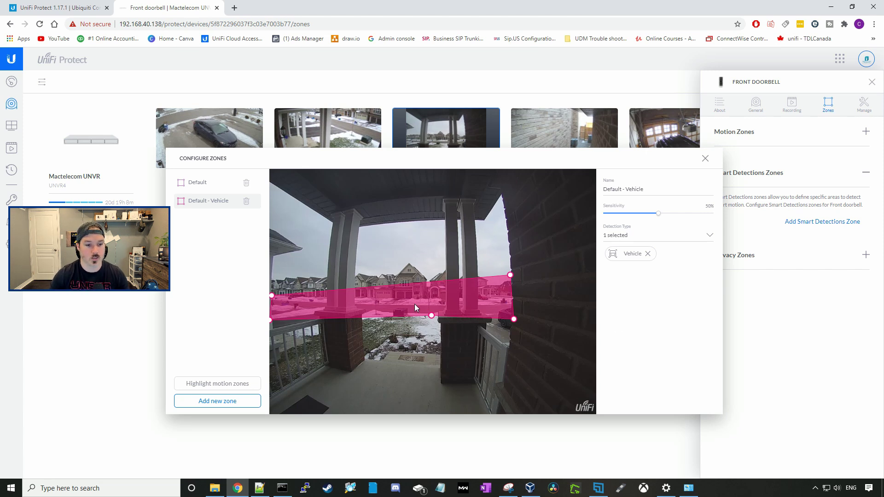
pyautogui.click(219, 404)
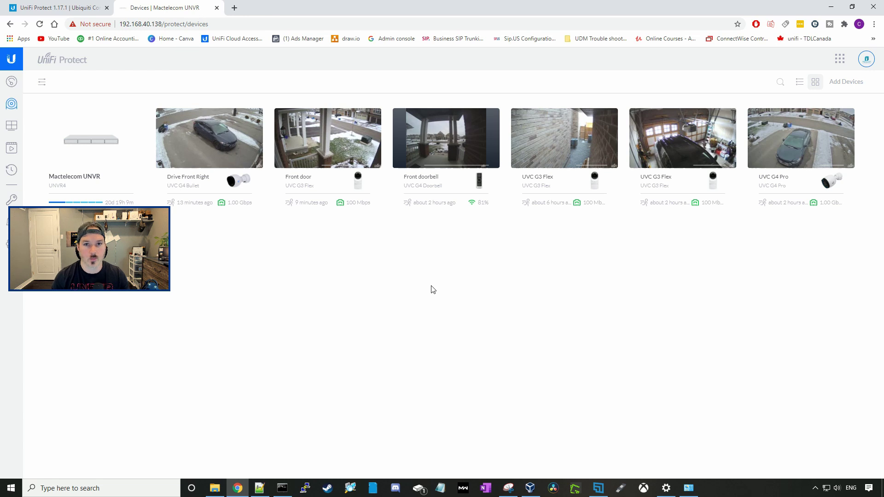
# - Set the Front doorbell's When to Record option to Smart Detections and close its settings
pyautogui.click(468, 190)
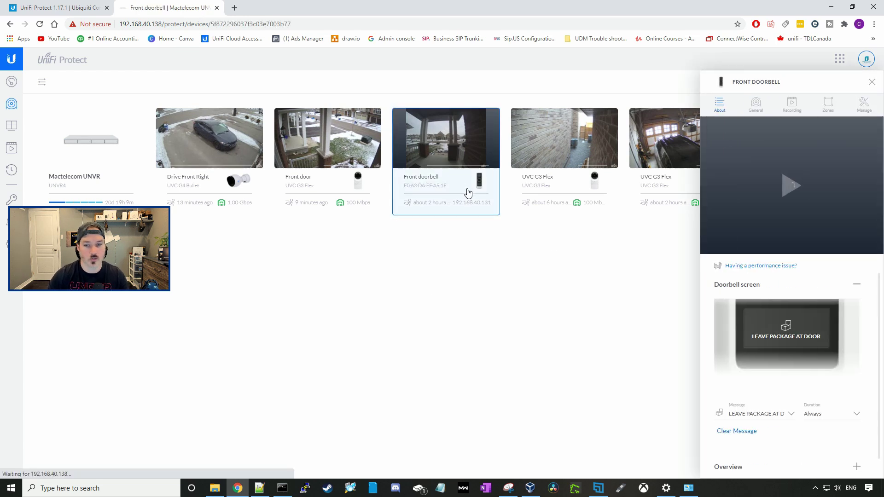
pyautogui.click(792, 104)
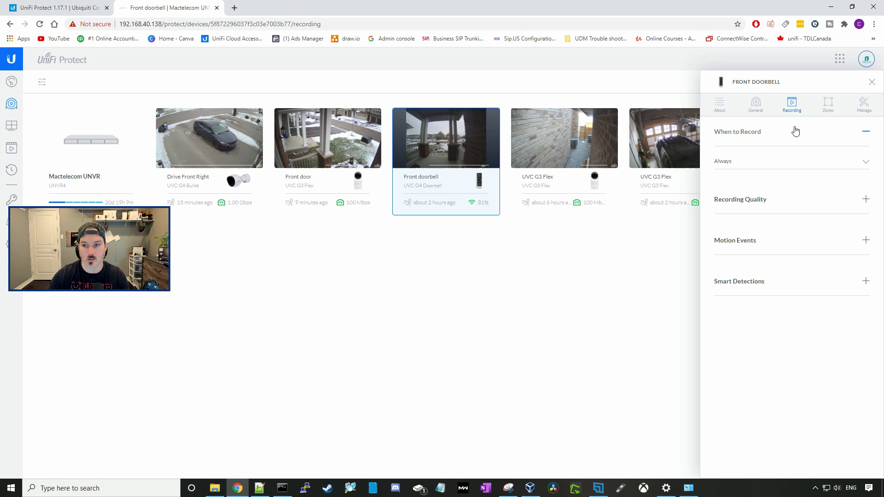
pyautogui.click(786, 165)
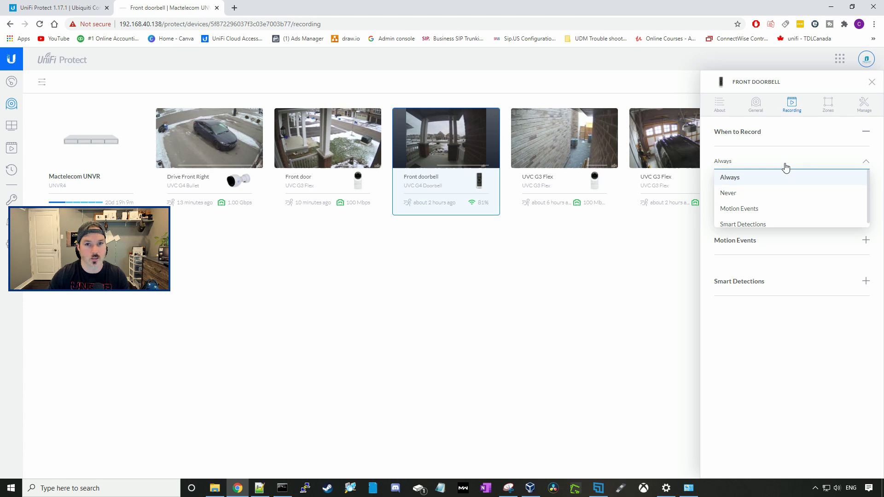
pyautogui.click(739, 225)
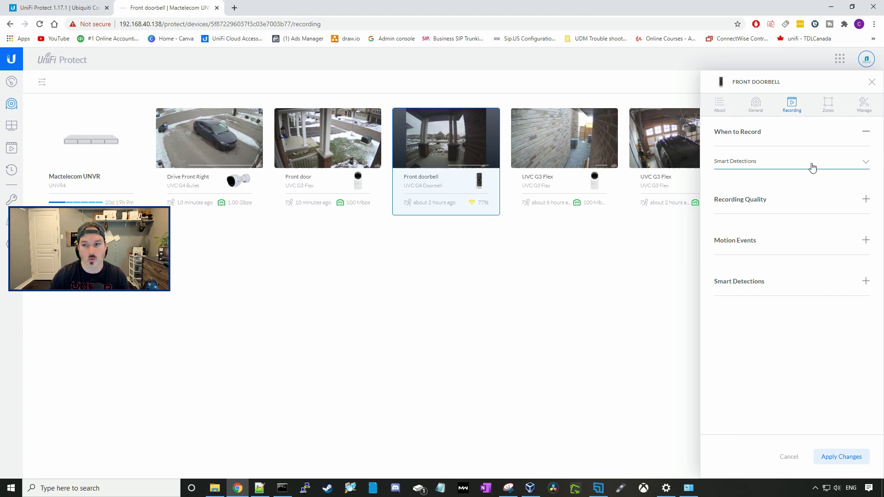
pyautogui.click(872, 81)
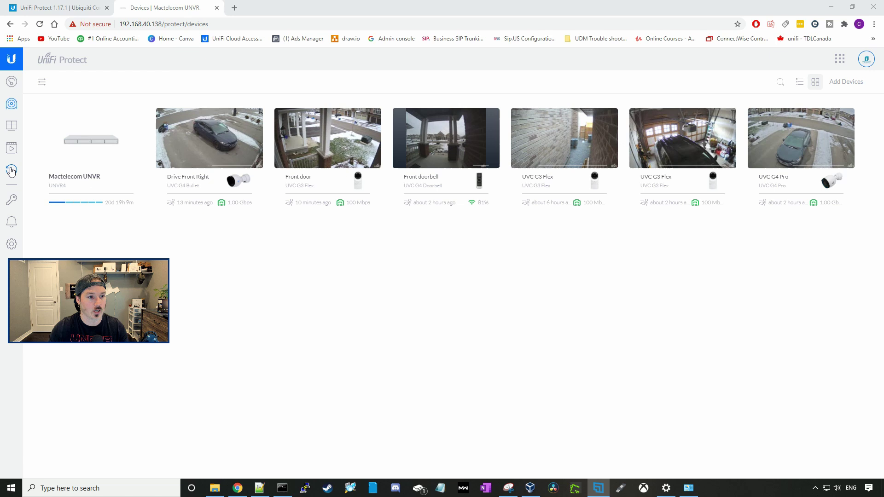
# - Zoom the Front doorbell timelapse onto the house across the street, pan around, then zoom out
pyautogui.click(11, 170)
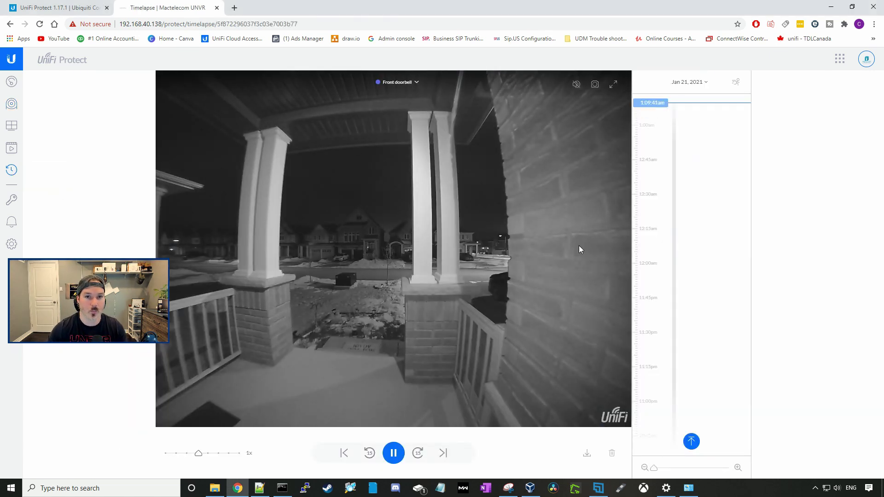
pyautogui.scroll(3, 379, 238)
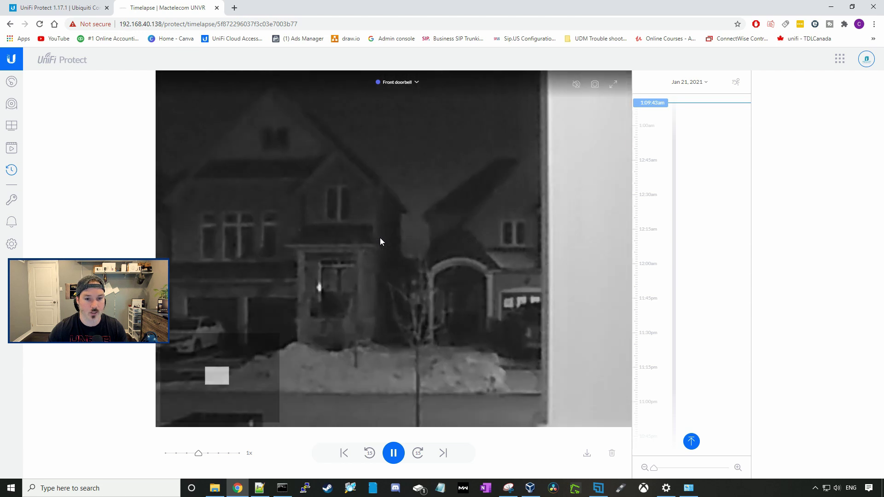
pyautogui.scroll(2, 380, 241)
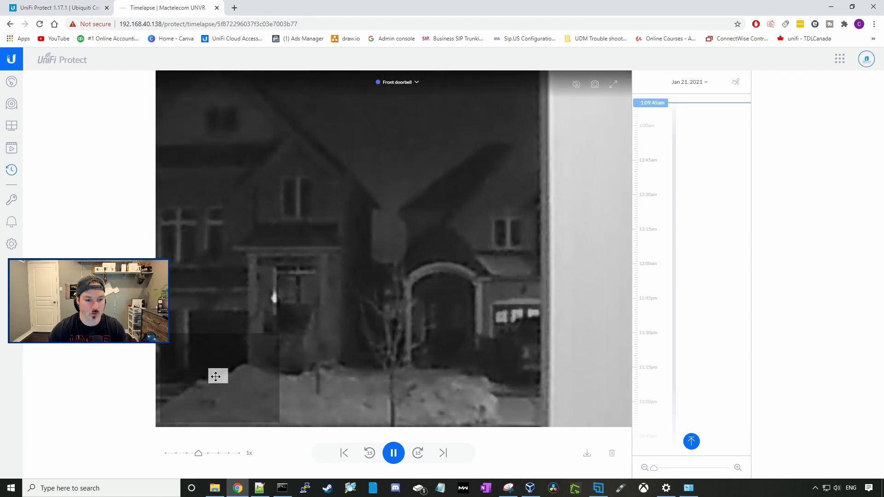
pyautogui.moveTo(214, 378)
pyautogui.mouseDown()
pyautogui.moveTo(235, 382)
pyautogui.moveTo(224, 393)
pyautogui.moveTo(191, 369)
pyautogui.moveTo(212, 389)
pyautogui.mouseUp()
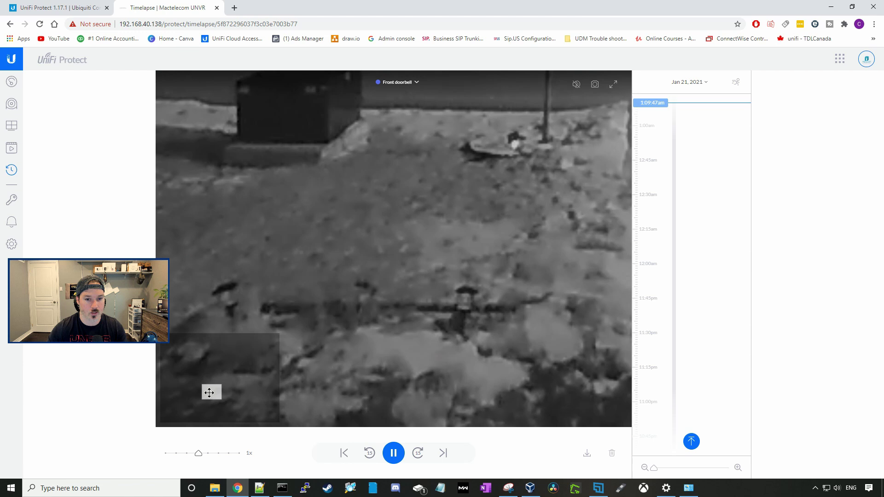
pyautogui.scroll(-5, 387, 273)
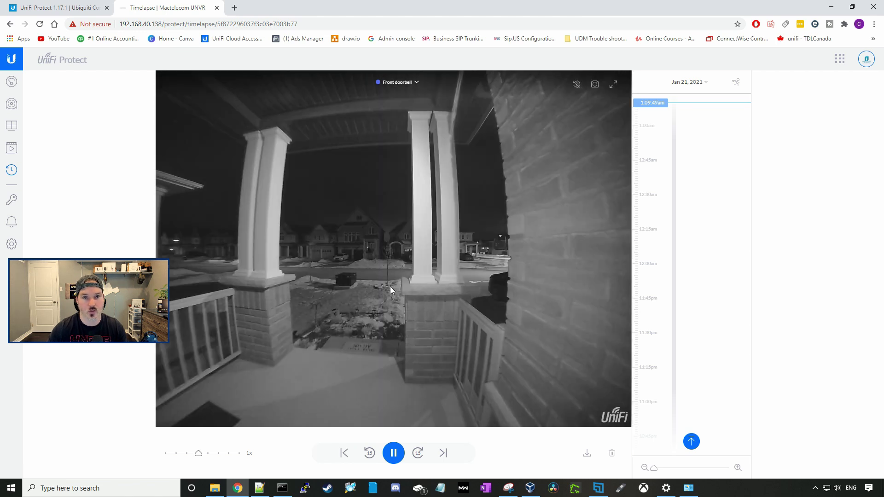
pyautogui.hotkey('alt', 'Left')
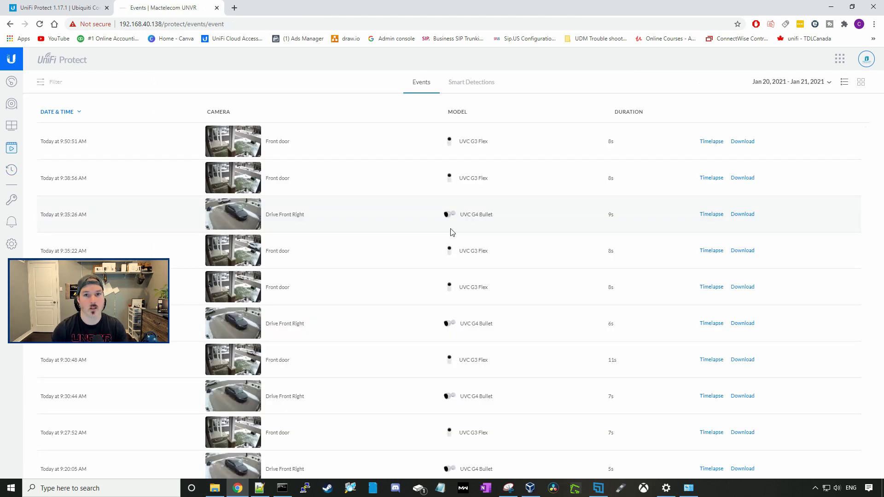